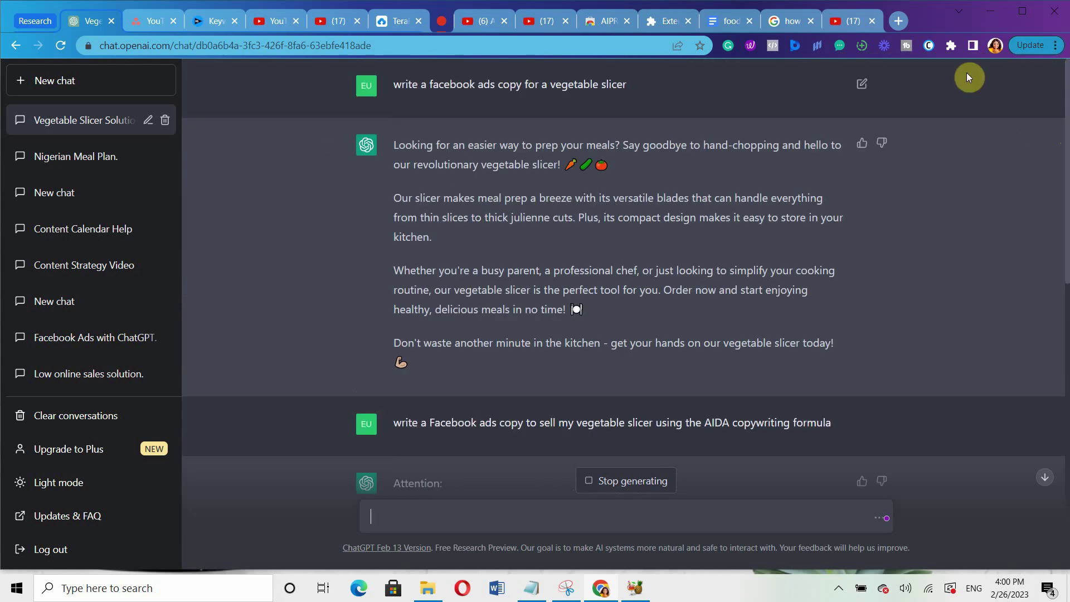
- Scroll through the vegetable slicer chat and compare the first reply's versions 1/2 and 2/2
left_click(1067, 361)
left_click(1067, 93)
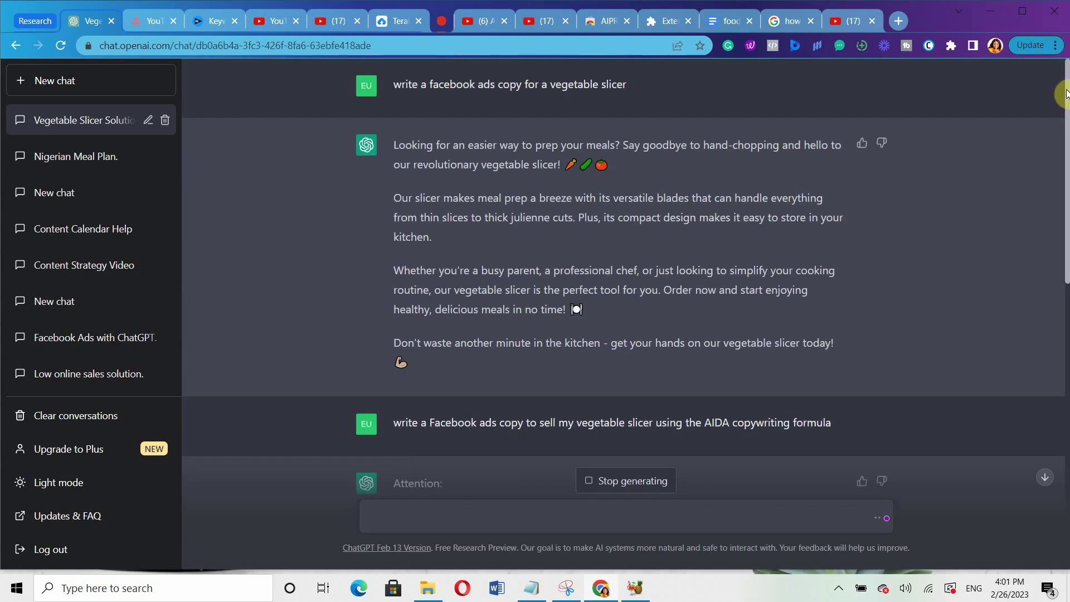
left_click(1067, 338)
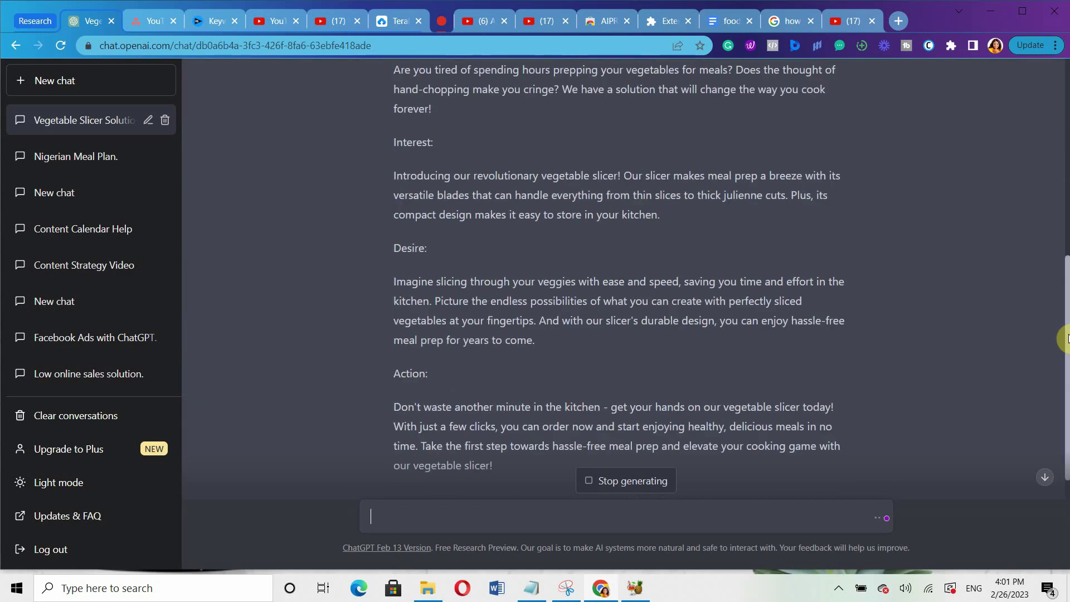
left_click(1067, 113)
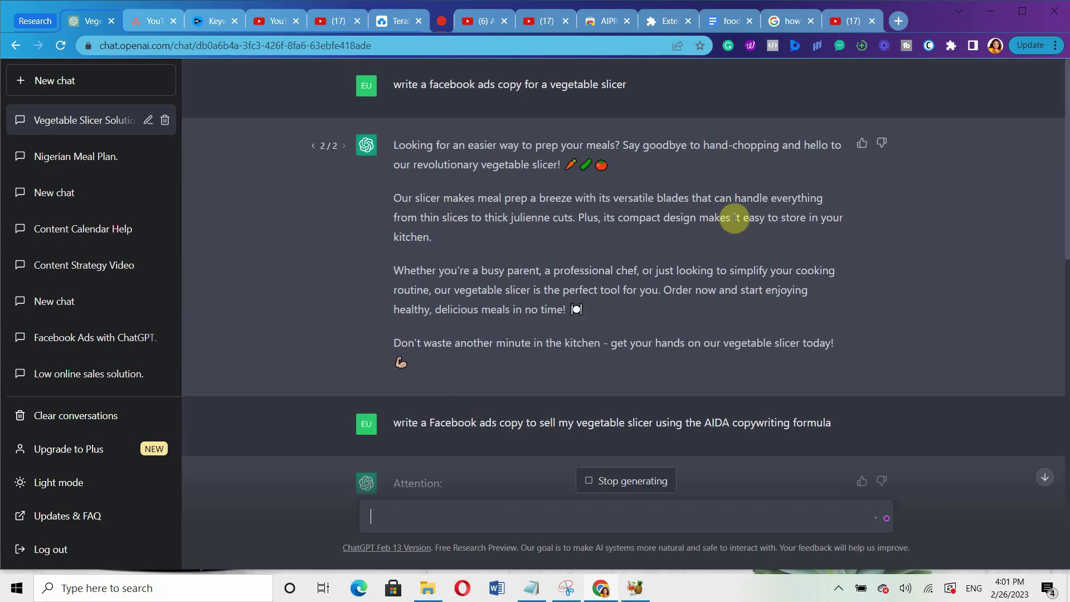
left_click(314, 145)
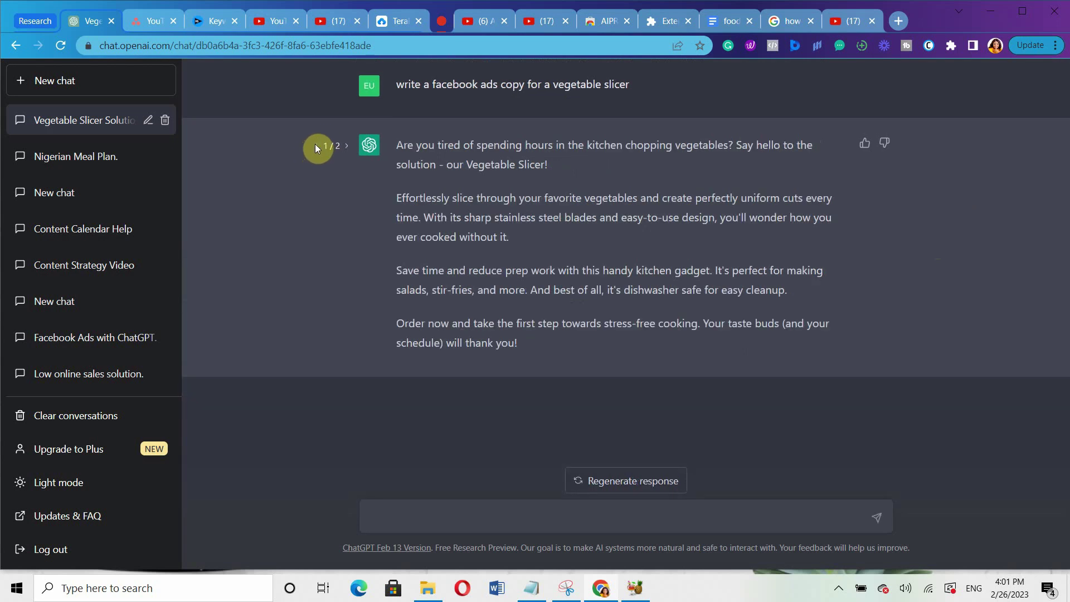
left_click(347, 147)
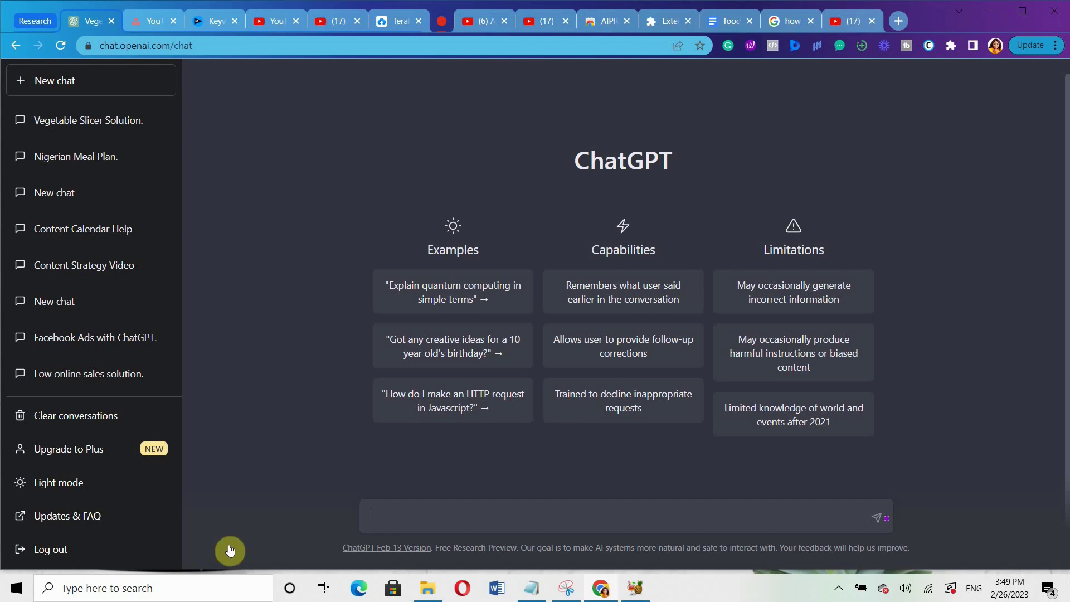
- Ask ChatGPT to 'write a facebook ads copy for a vegetable slicer'
left_click(367, 517)
type("write a facebook ads copy ")
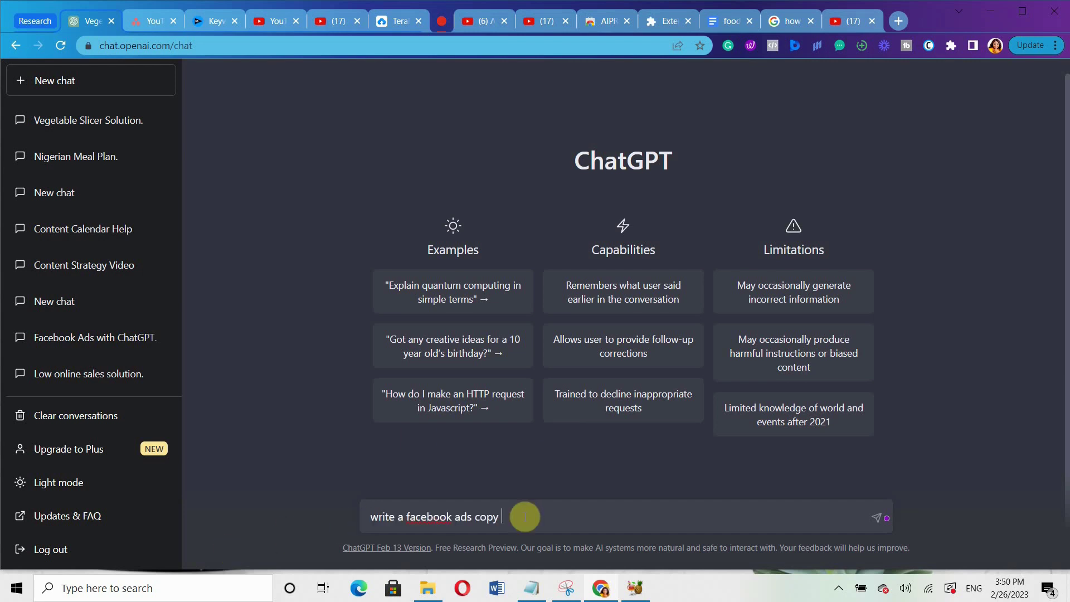
type("for a vegetable slicer")
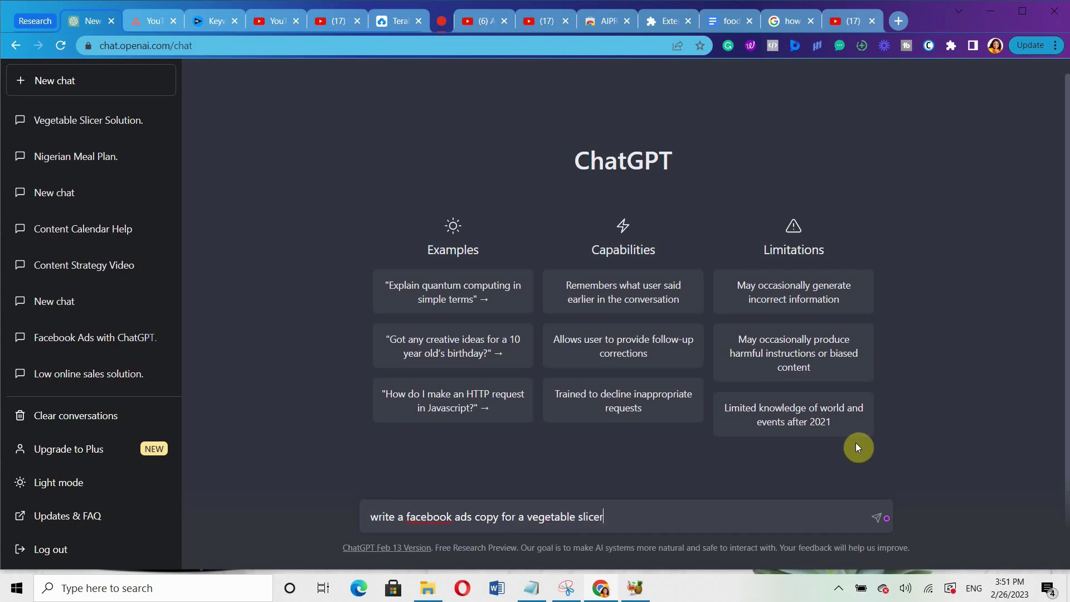
key("Return")
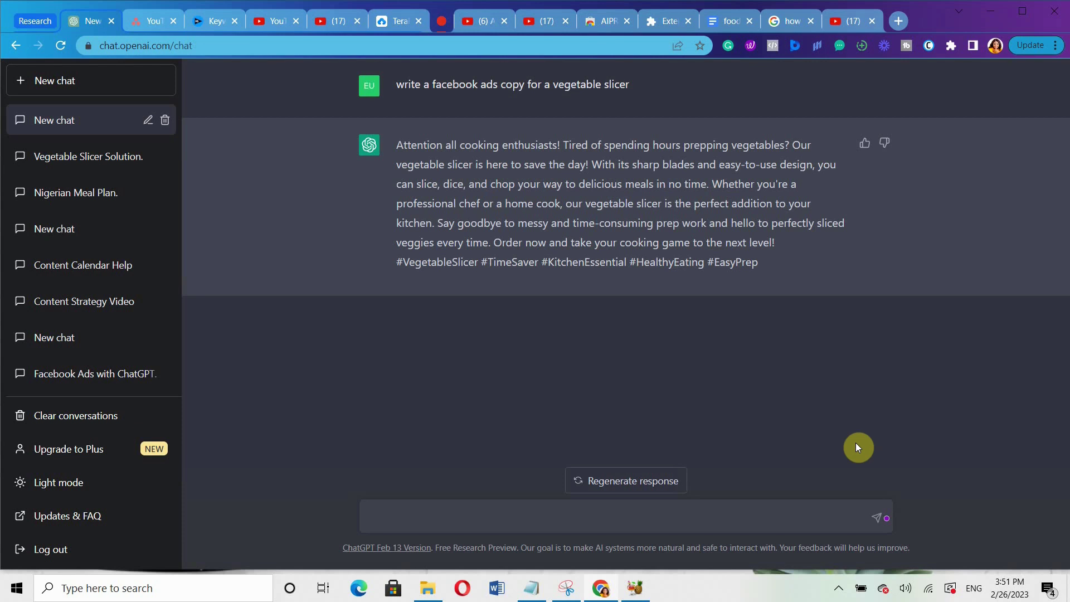
- Regenerate the slicer ad reply and compare versions 1/2 and 2/2, ending on 2/2
left_click(633, 482)
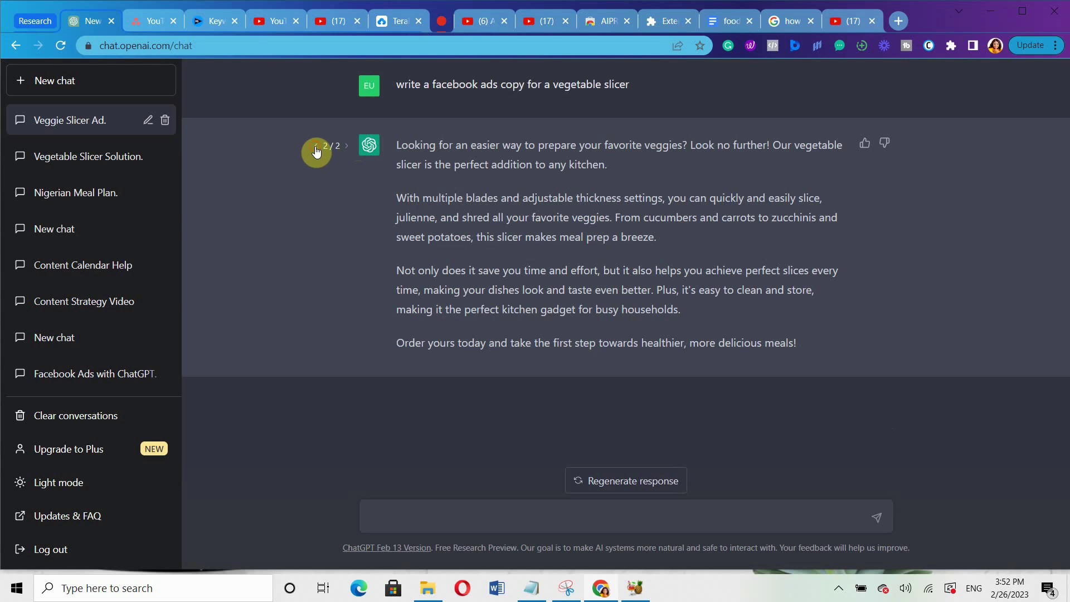
left_click(315, 146)
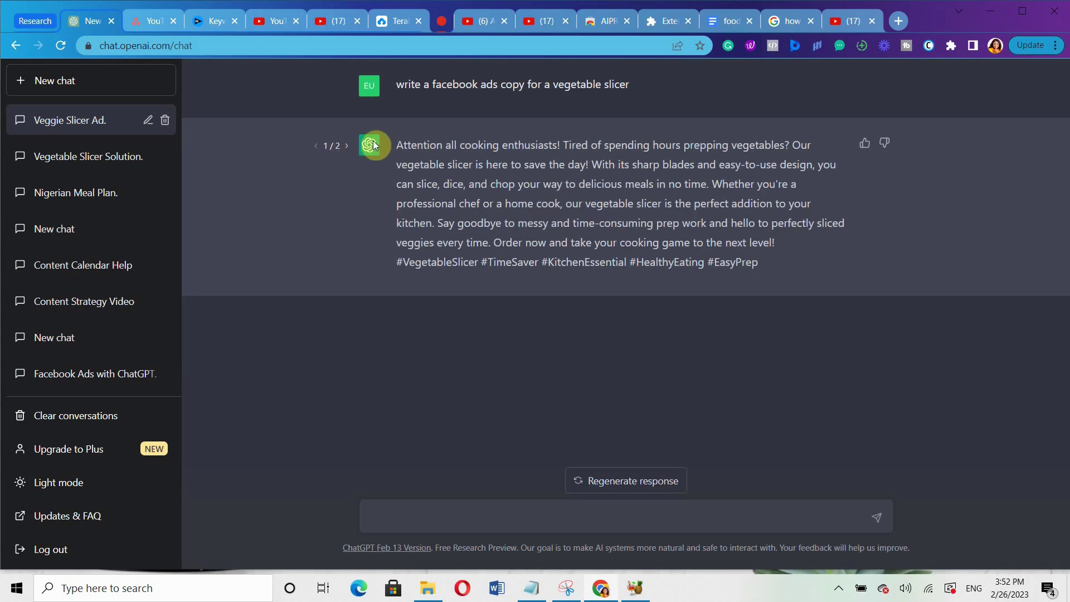
left_click(343, 147)
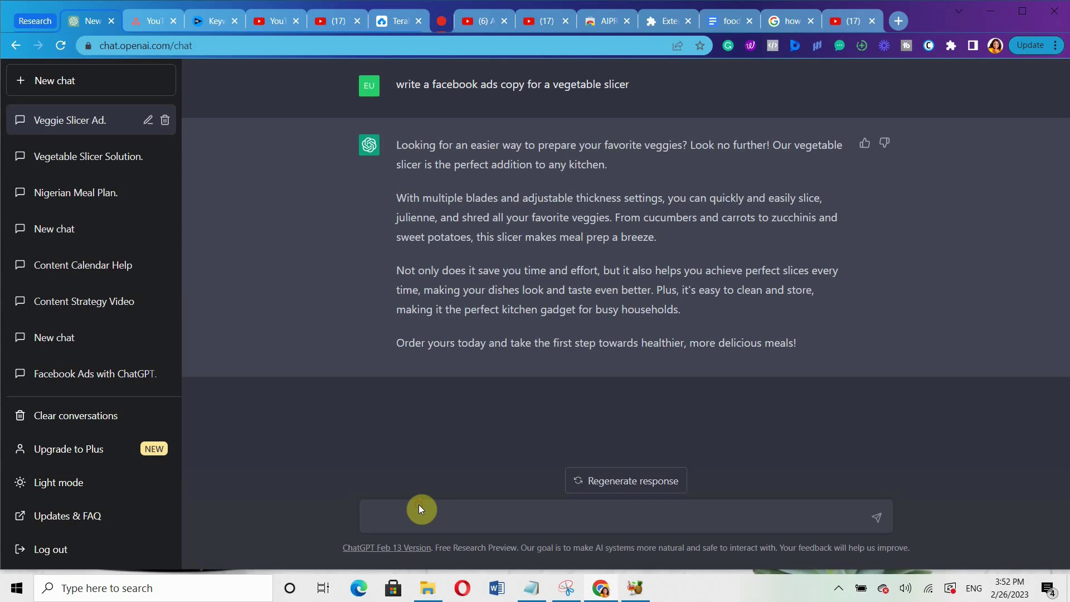
- Enter the prompt 'Write a Facebook Ads copy to sell my Vegetable slicer using the AIDA Copywriting formula'
left_click(401, 516)
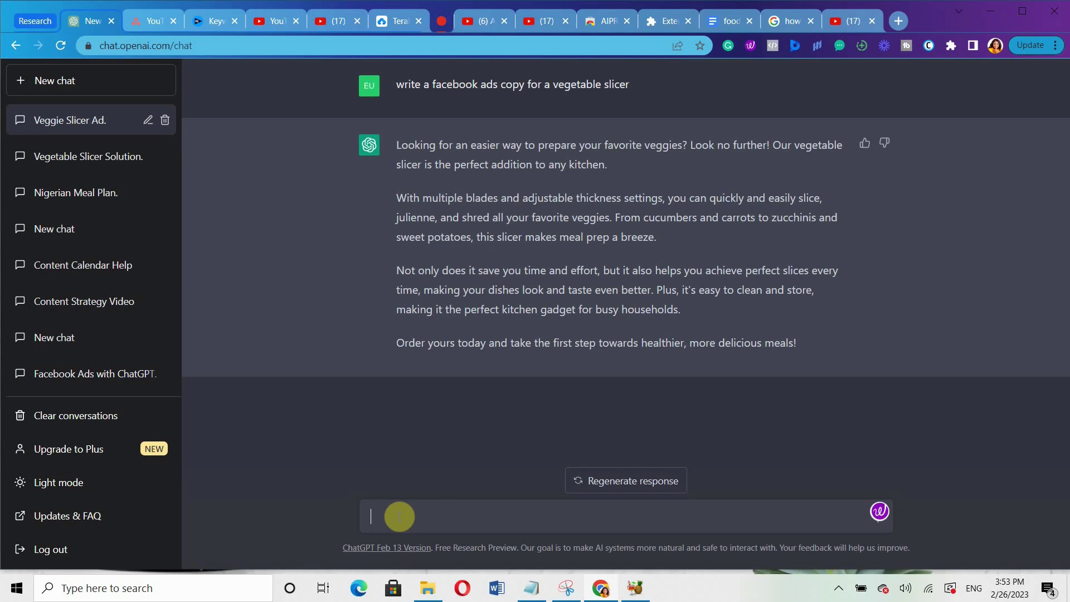
type("Write a Facebook")
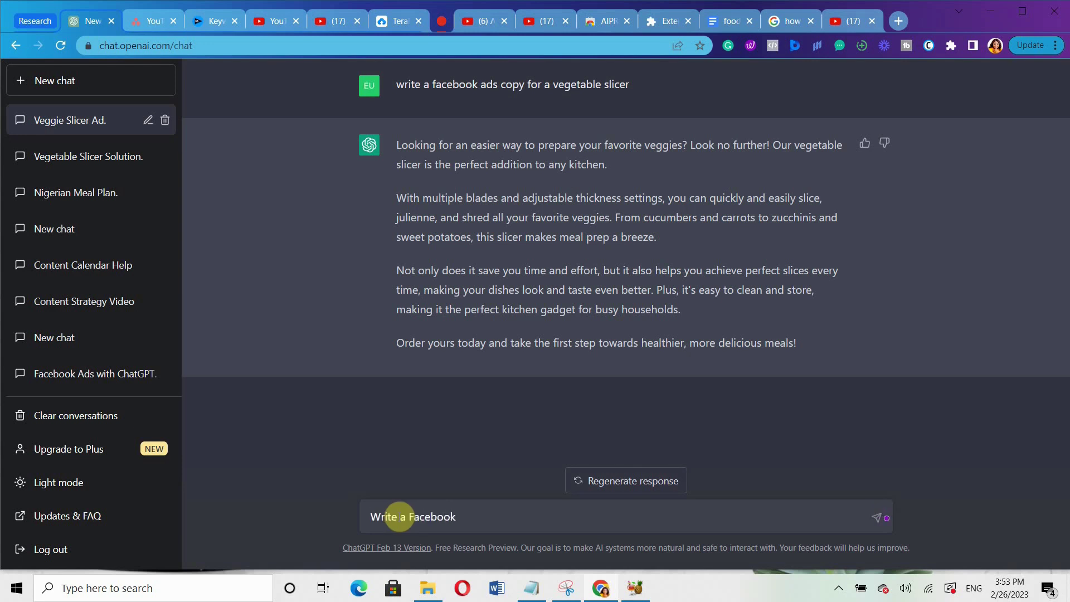
type(" Ads copy to s")
type("ell my V")
type("eg")
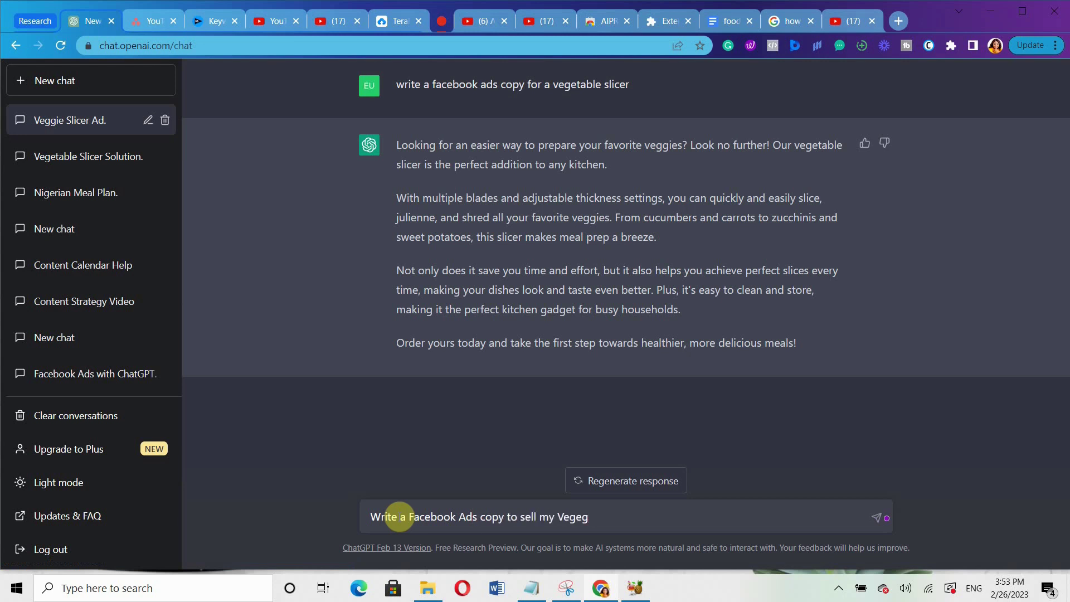
key("BackSpace")
type("table slicer using the AIDA ")
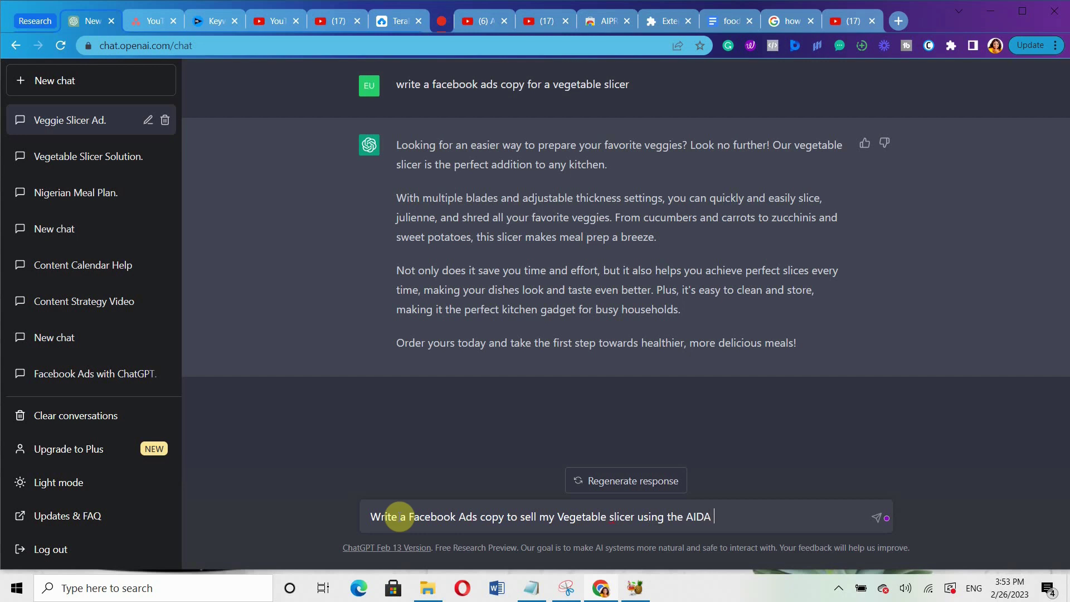
type("Copywriting formula")
- Send the AIDA prompt and let the Attention, Interest, Desire, Action reply finish
key("Return")
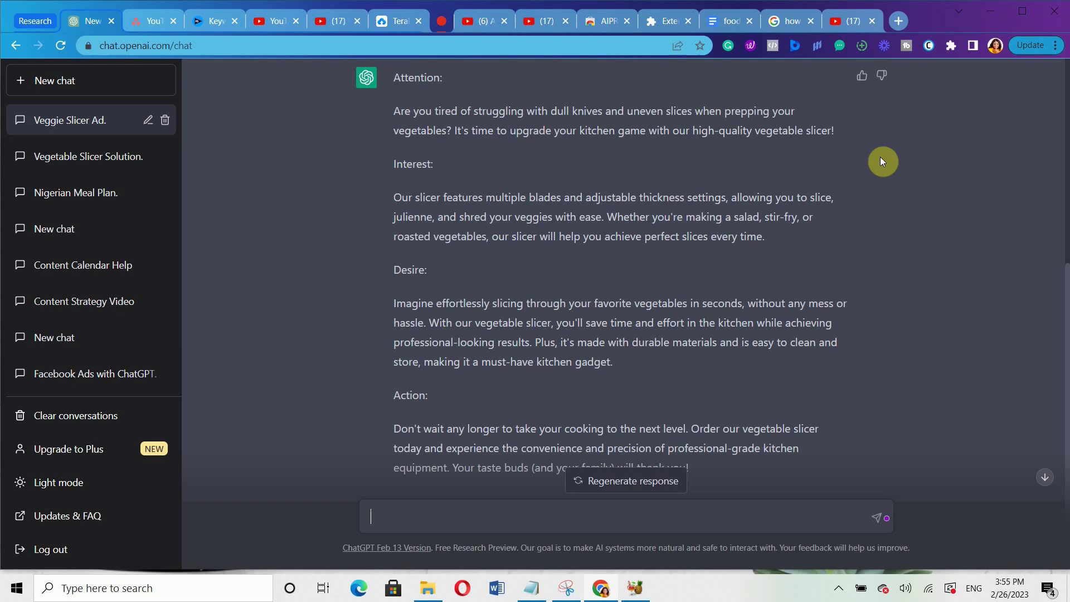
left_click(1066, 106)
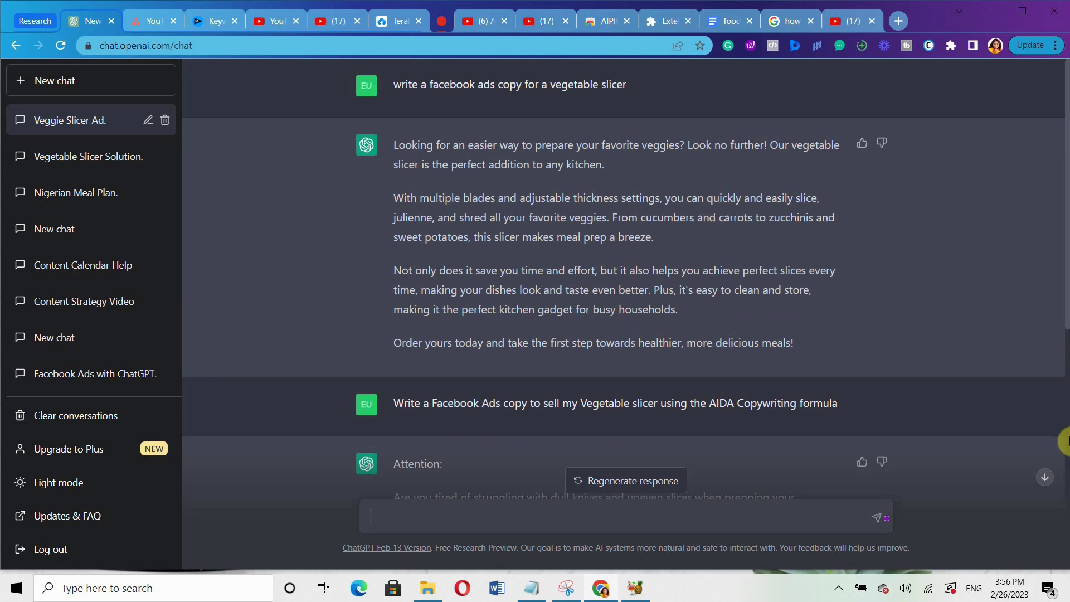
left_click(1064, 443)
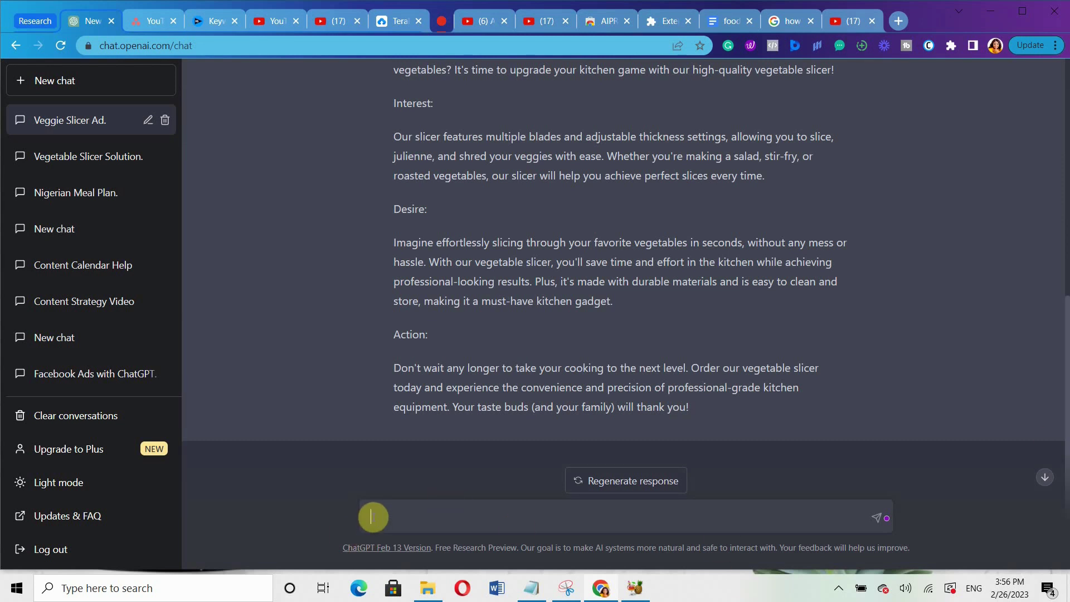
type("write a Facebook ads co")
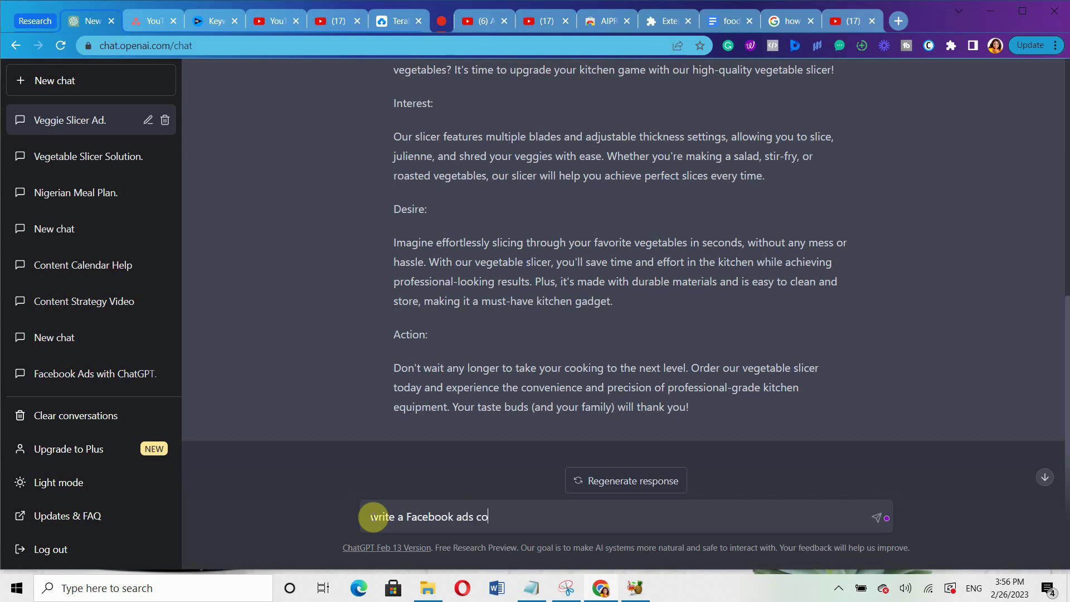
type("py to sell my vegetable slicer us")
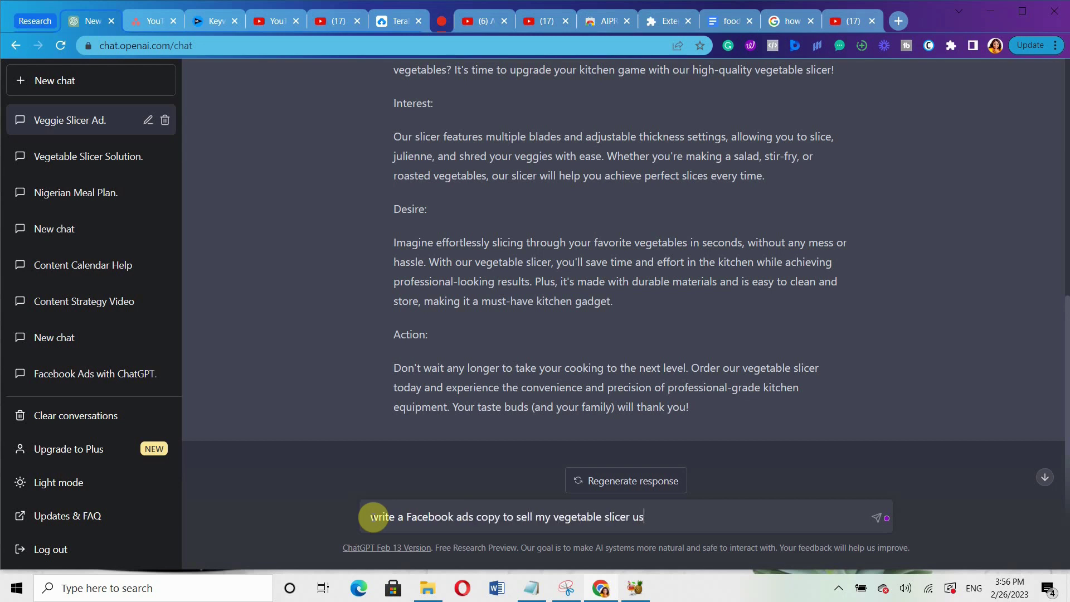
type("ing the problem, Agitate, solve")
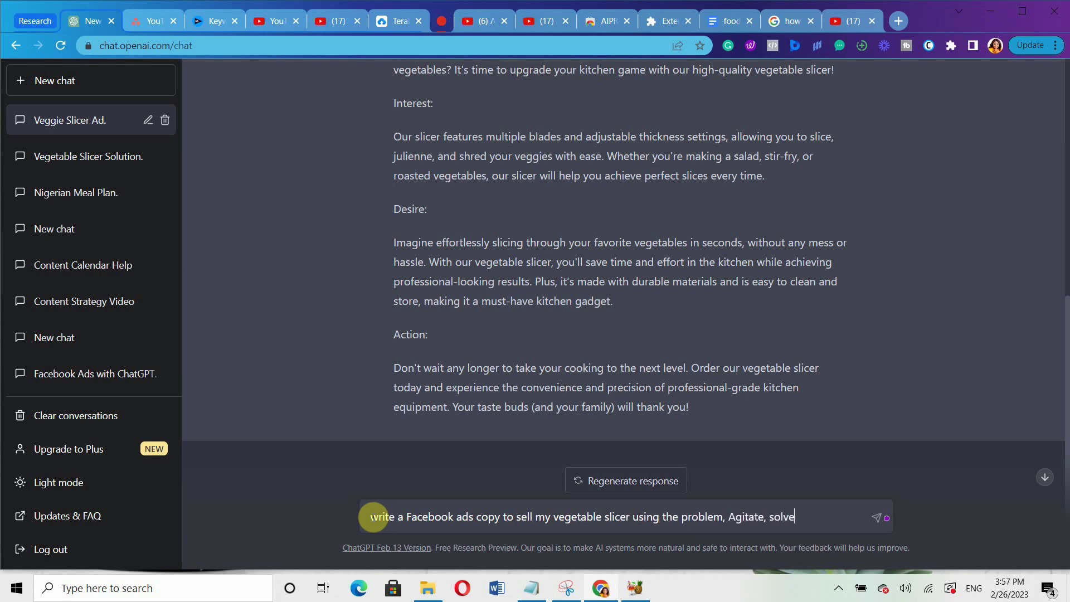
type(" copywriting formula")
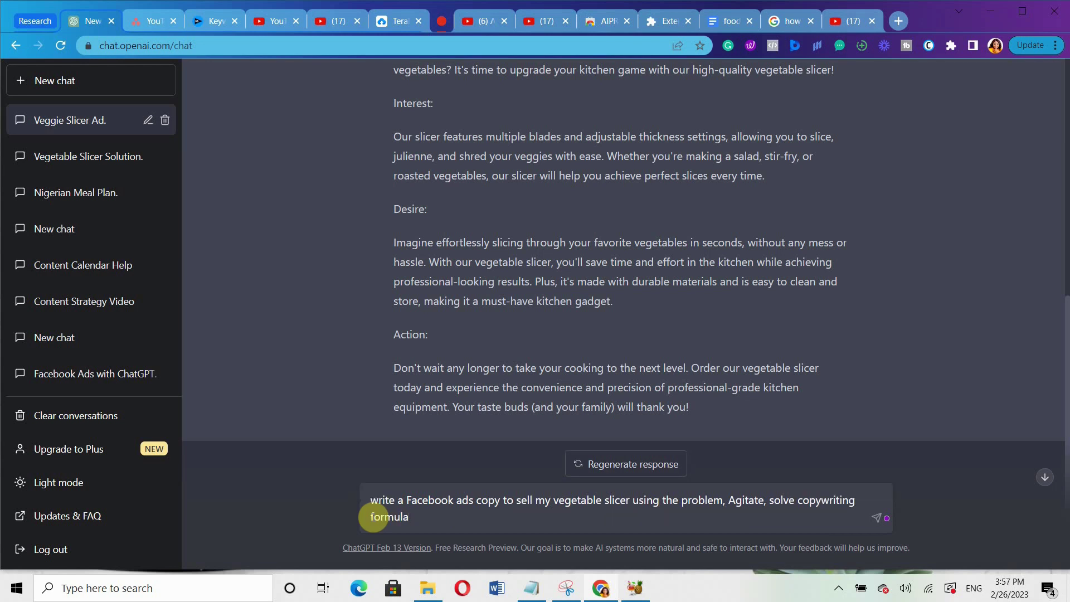
- Send the problem-agitate-solve request, reload after the error, and check reply versions 1/2 and 2/2
key("Return")
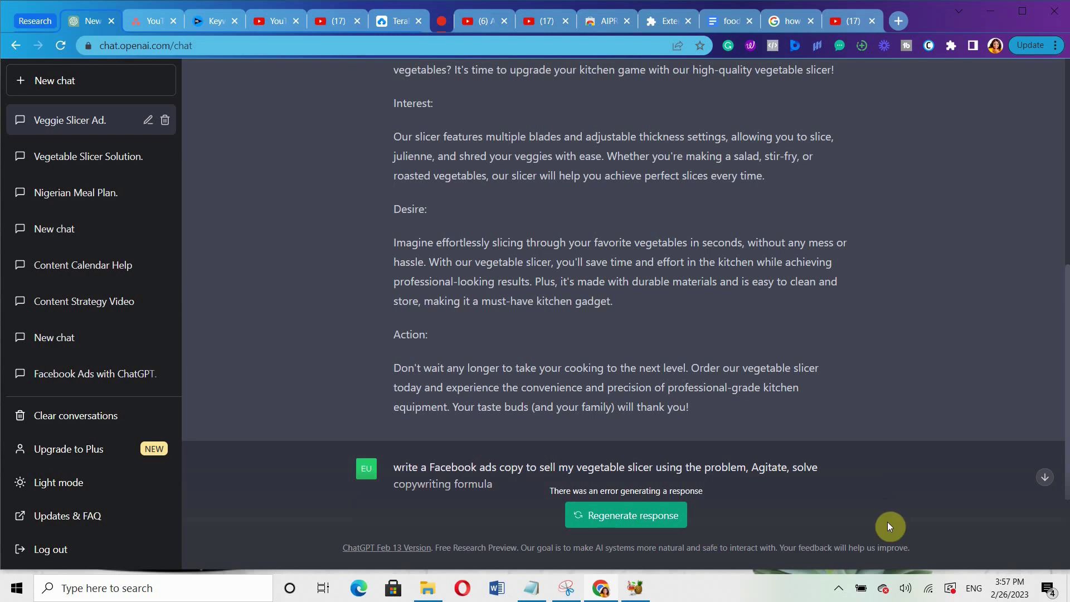
key("F5")
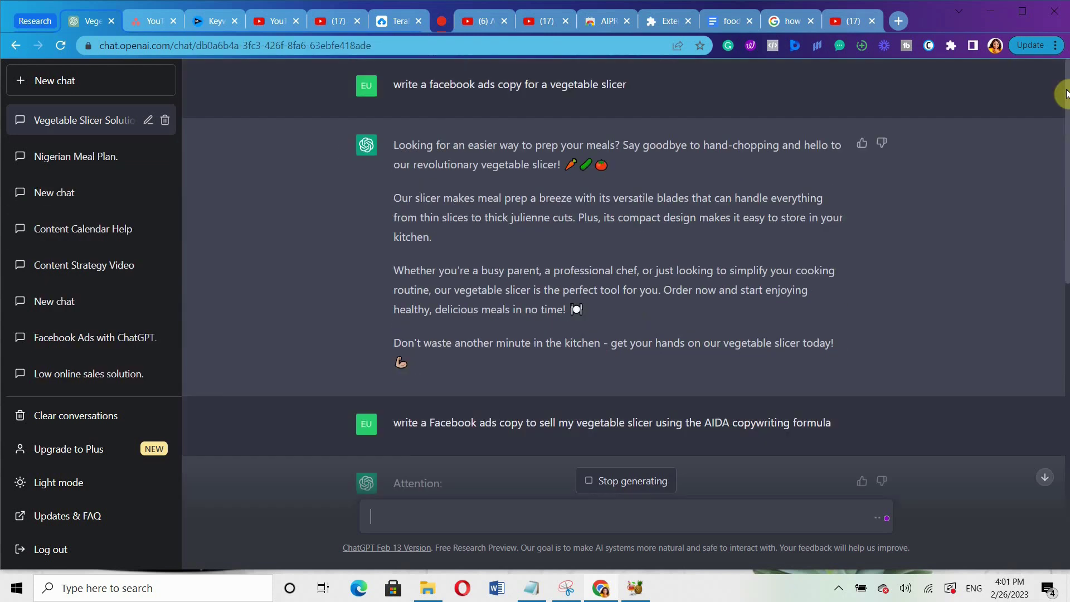
scroll(1066, 338, "down", 3)
left_click(1065, 339)
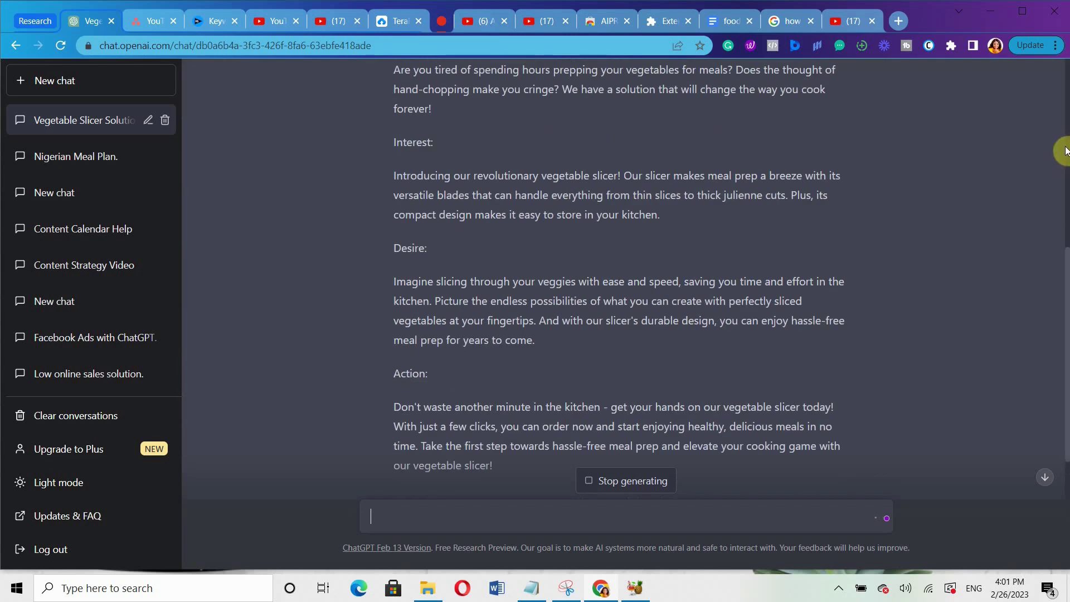
left_click(1066, 111)
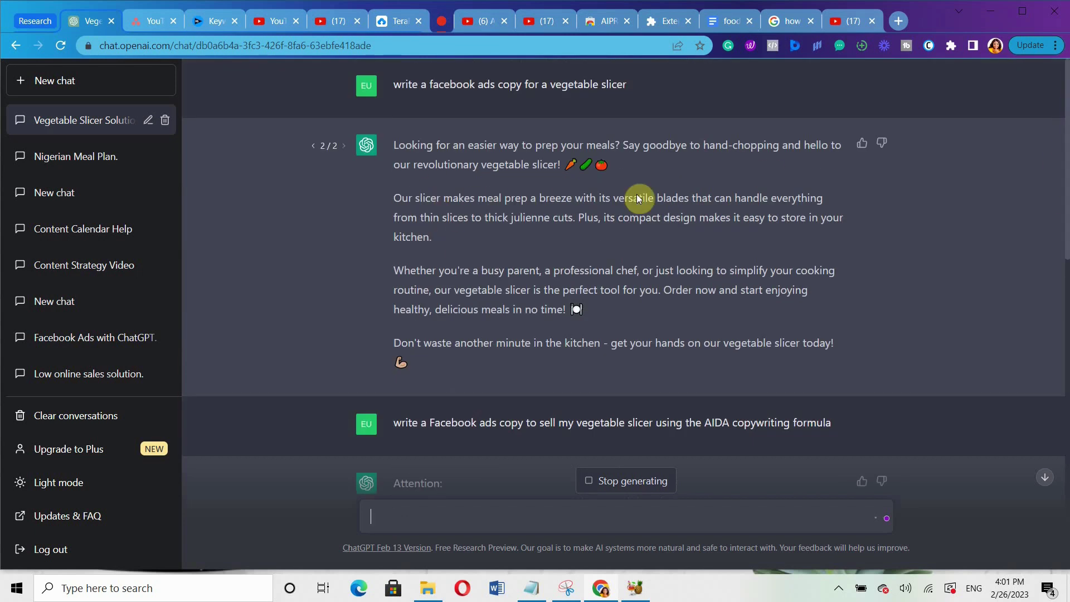
left_click(315, 147)
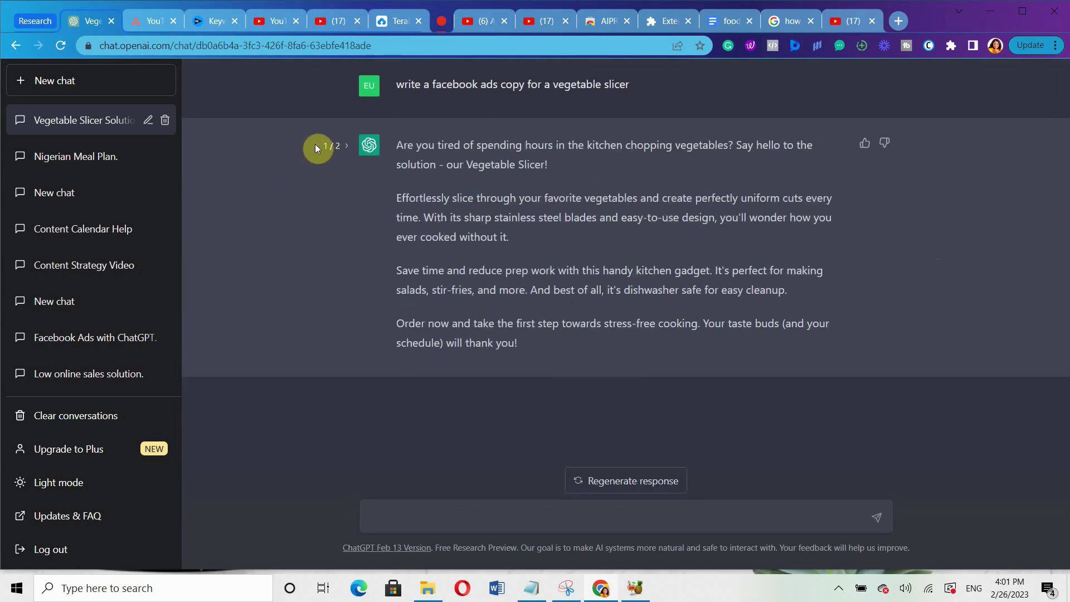
left_click(347, 147)
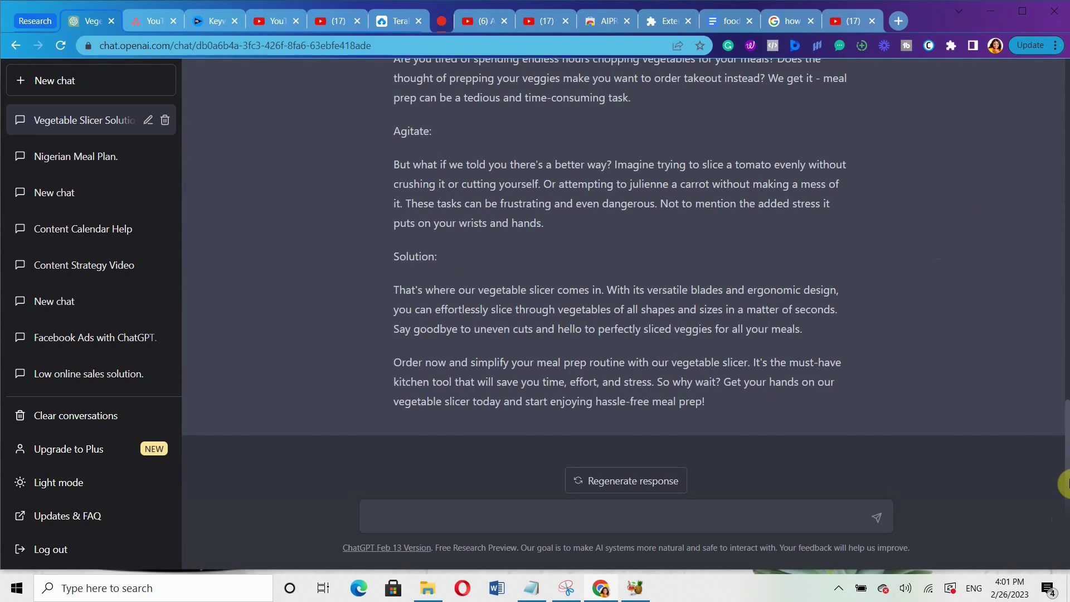
- Ask ChatGPT to 'Make it more persuasive with the tone of David Ogilvy'
left_click(383, 520)
type("Make ")
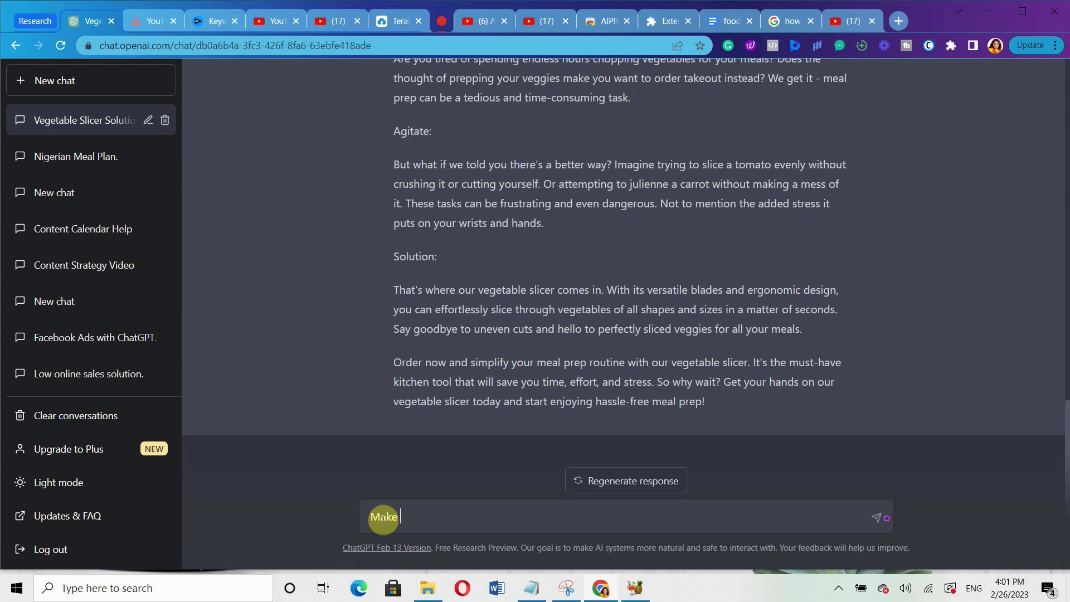
type("it more persuasive with the ton")
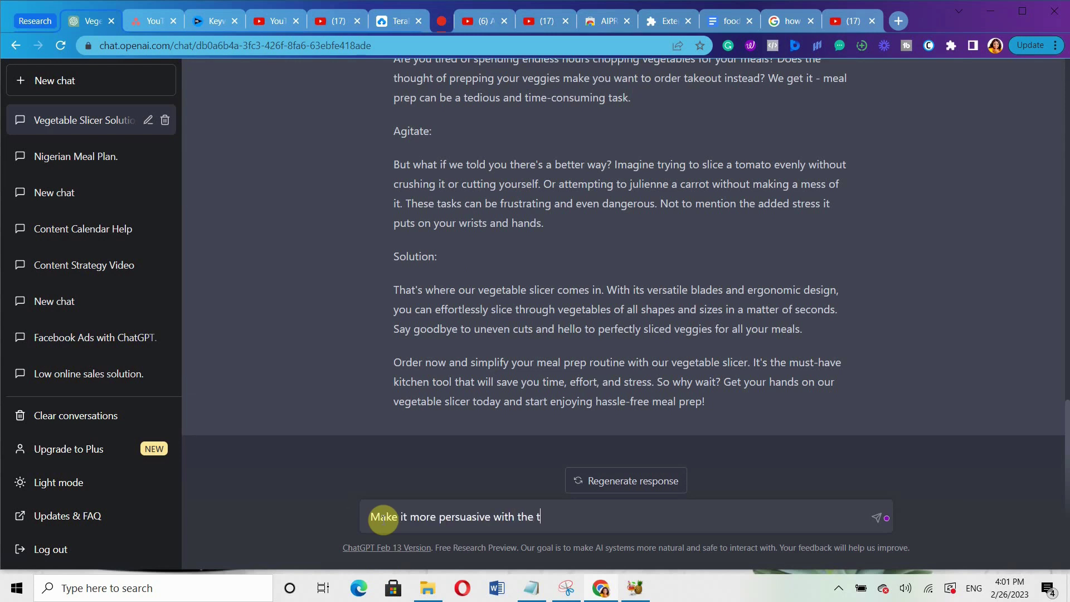
type("e of David Ogilvy")
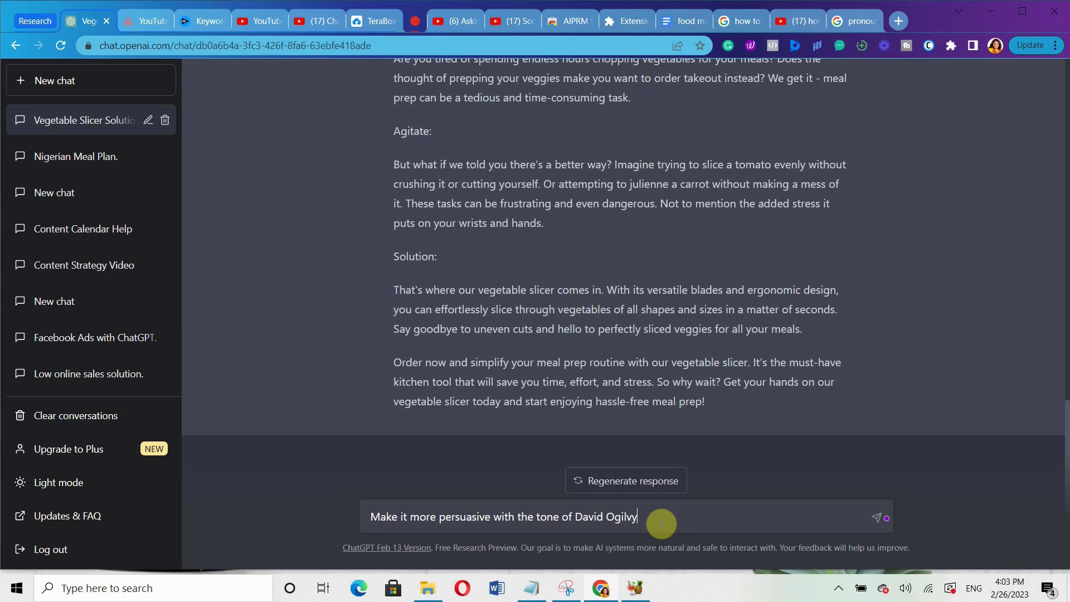
key("Return")
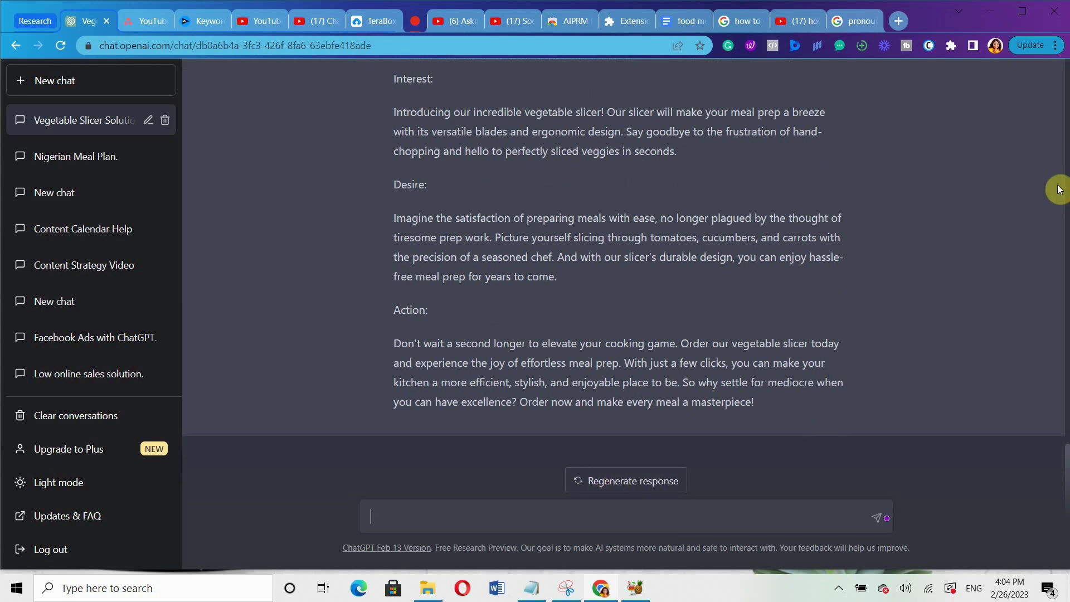
scroll(1065, 110, "up", 20)
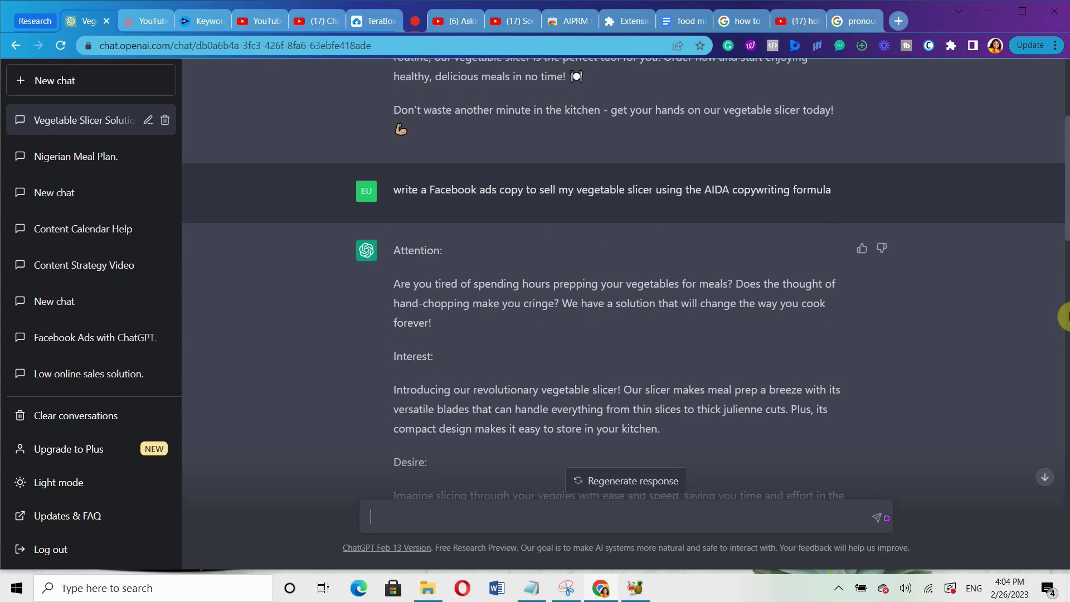
left_click(1065, 316)
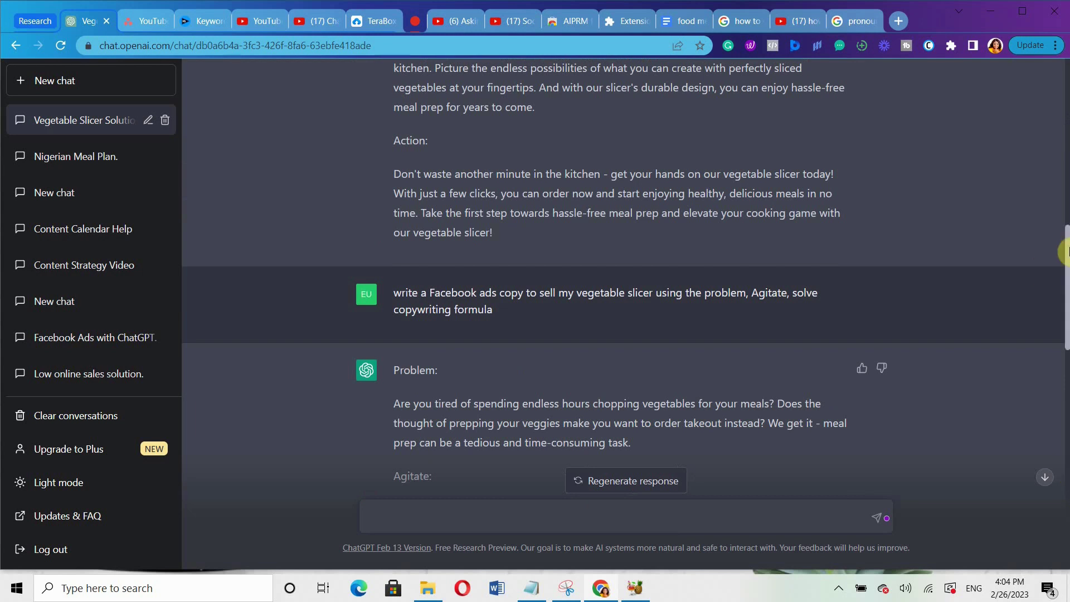
scroll(1064, 254, "up", 5)
scroll(1065, 256, "down", 15)
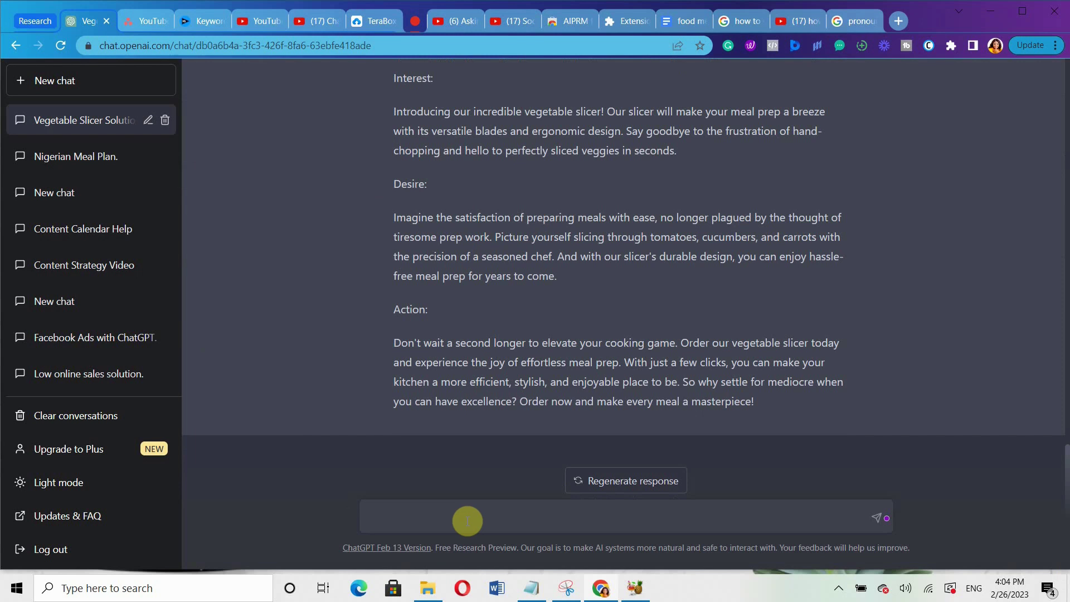
left_click_drag(1066, 474, 1065, 391)
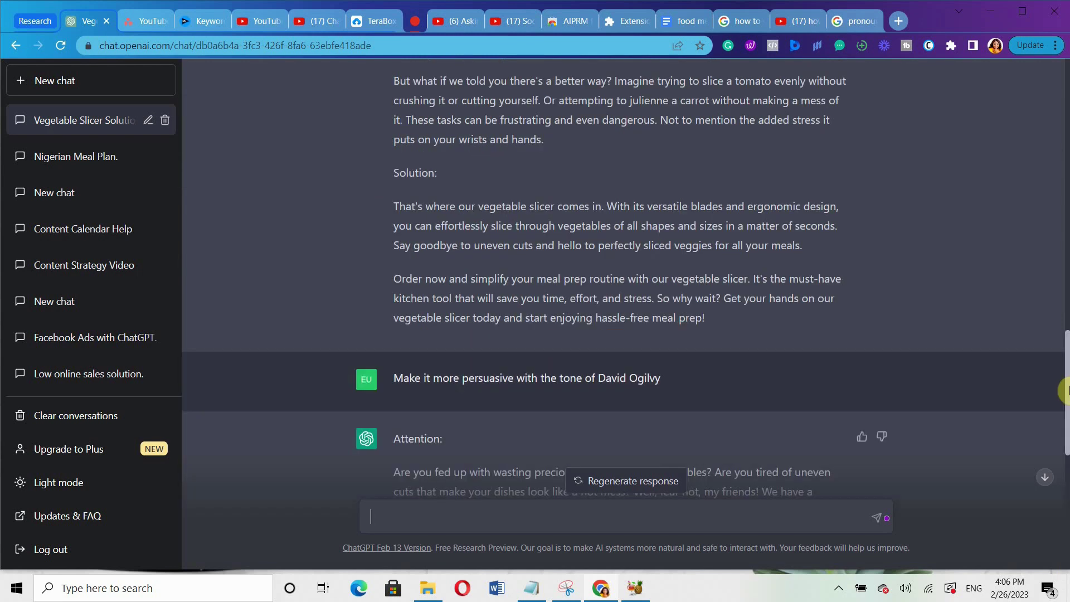